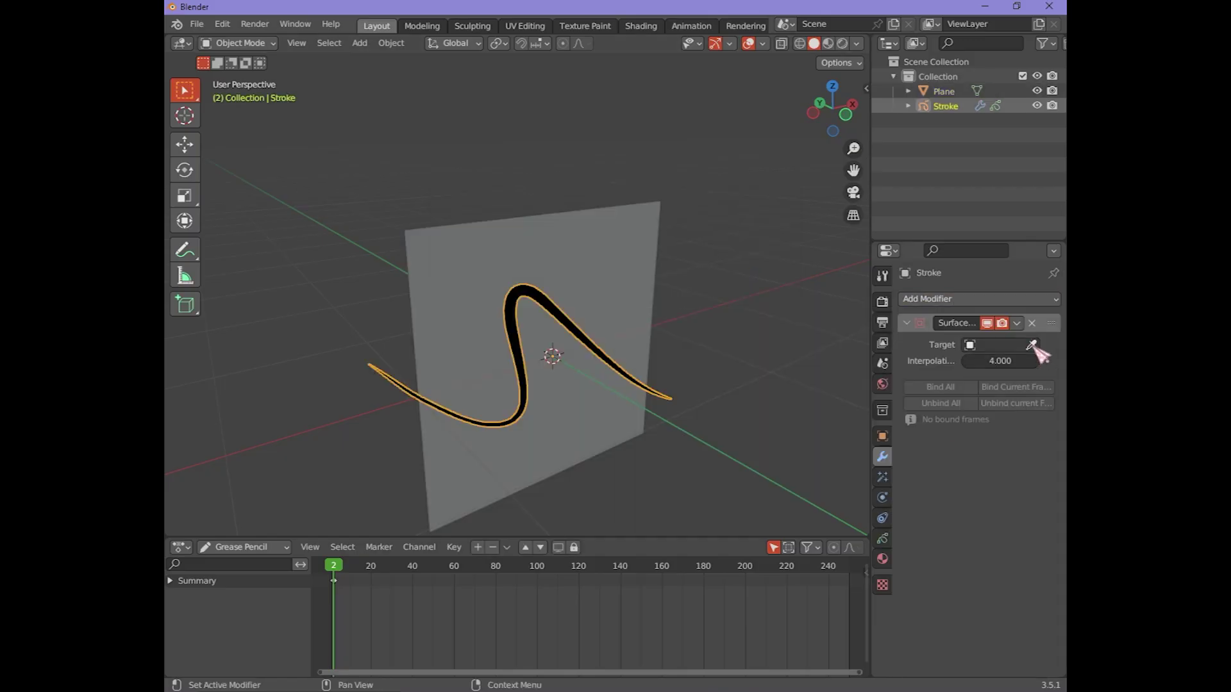
# Set the Stroke's Surface Deform target to Plane and select the Plane object
pyautogui.click(1019, 346)
pyautogui.click(564, 205)
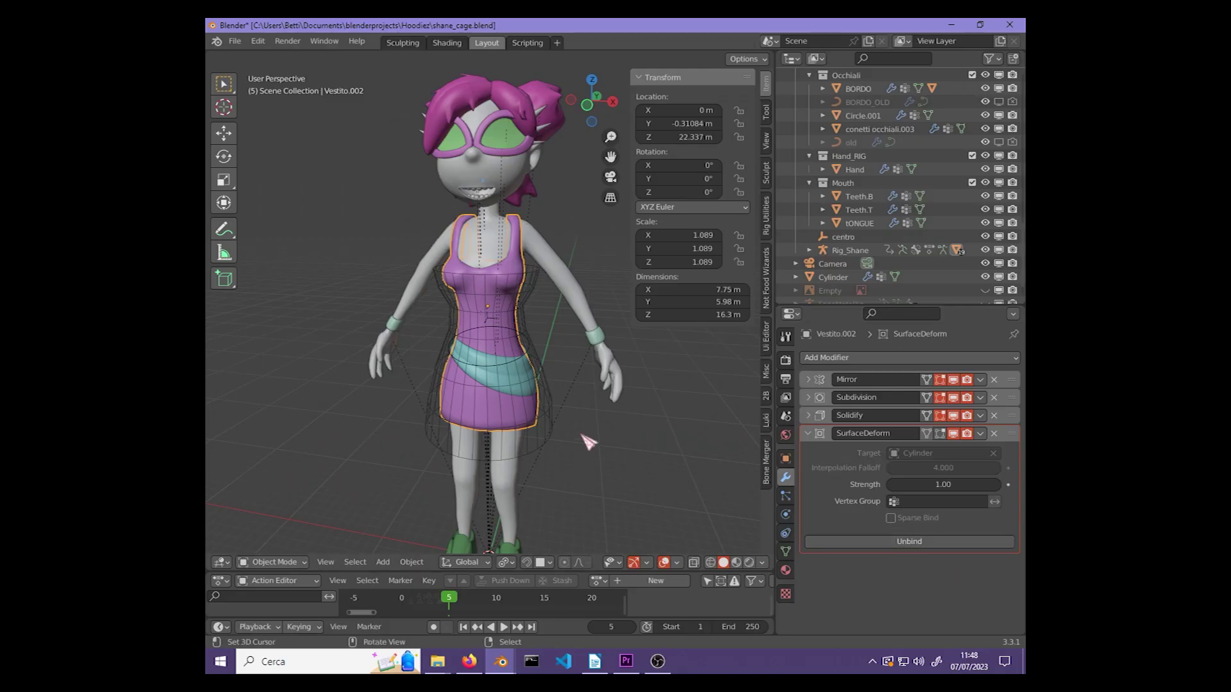
# Select the character rig Rig_Shane and put it into Pose Mode
pyautogui.moveTo(588, 442); pyautogui.dragTo(567, 410, button='middle')
pyautogui.click(542, 392)
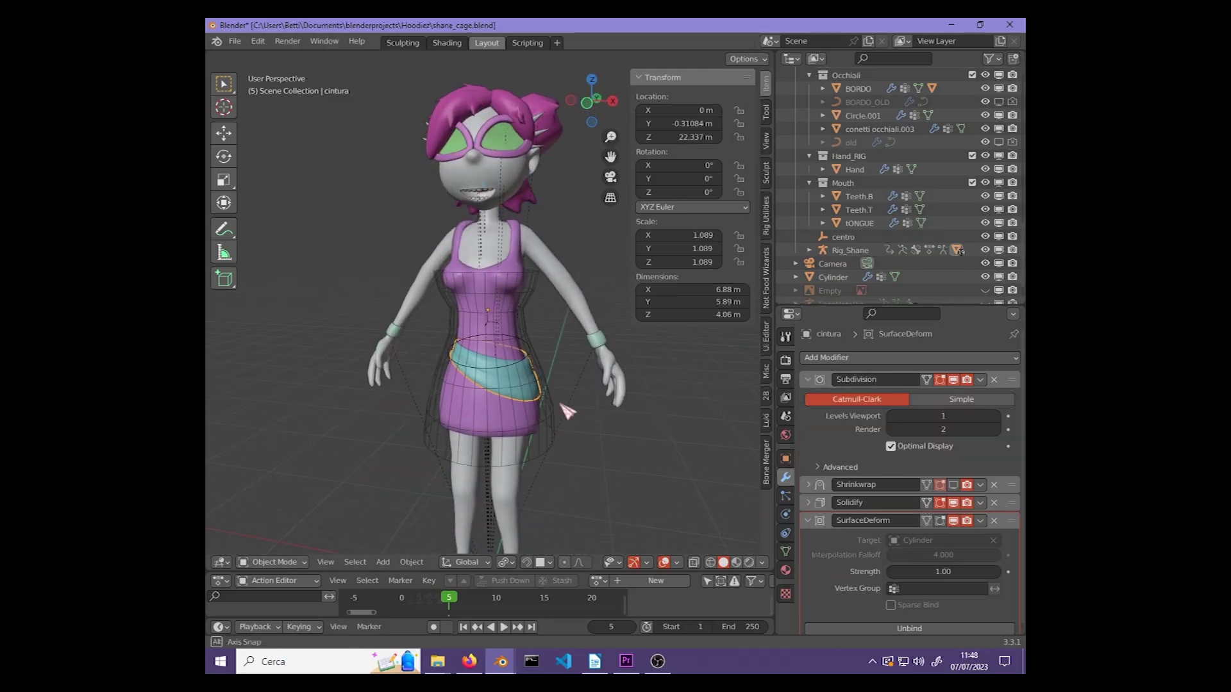
pyautogui.click(566, 411)
pyautogui.click(272, 562)
pyautogui.click(276, 531)
# Rotate the spine bone on X, move the cage's waist vertices, and Bind All strokes
pyautogui.press('r')
pyautogui.press('x')
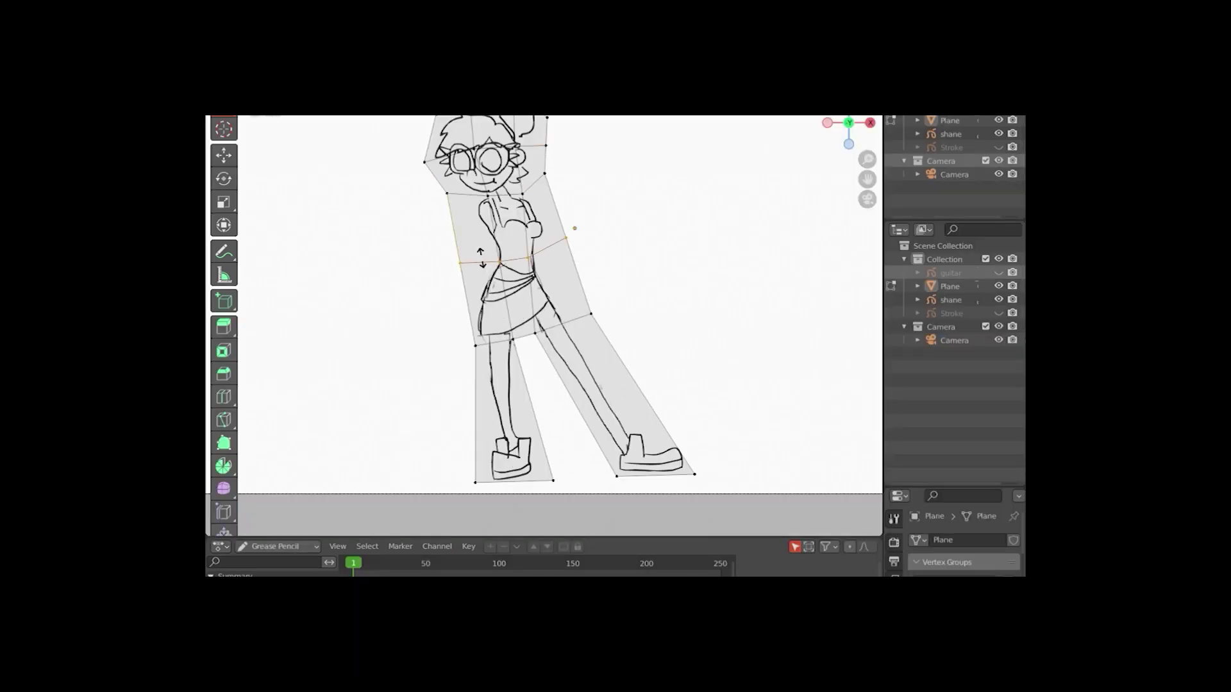
pyautogui.click(481, 256)
pyautogui.scroll(2, 564, 218)
pyautogui.press('g')
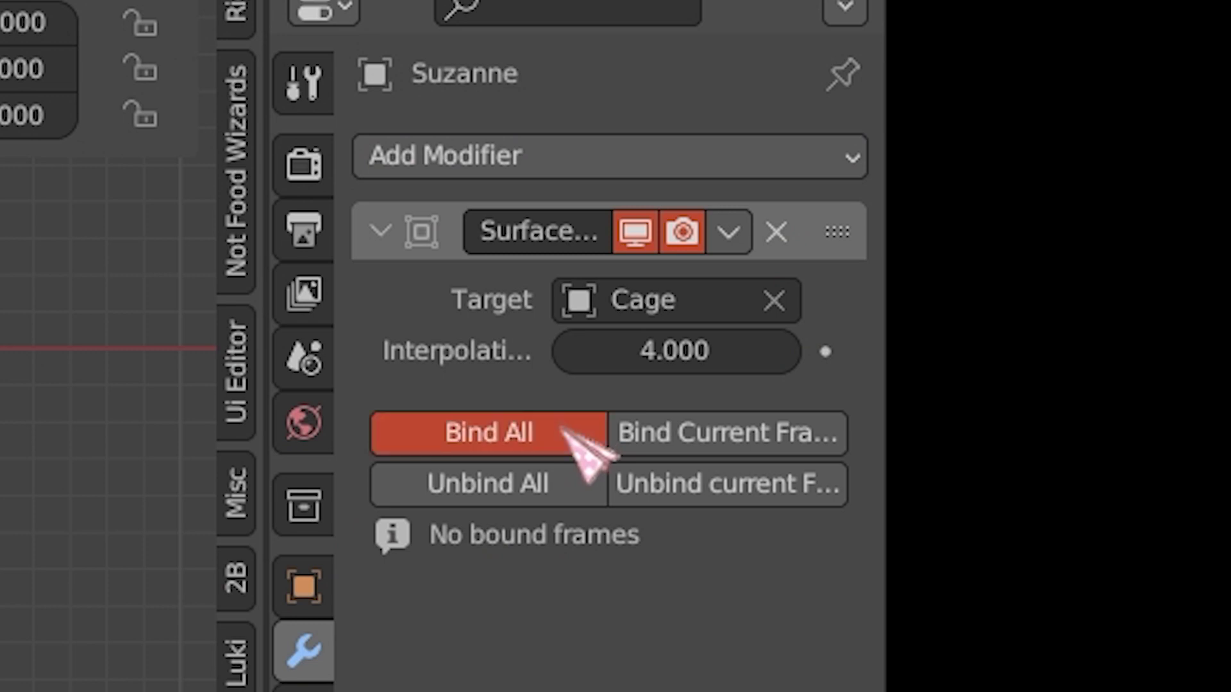
pyautogui.click(588, 455)
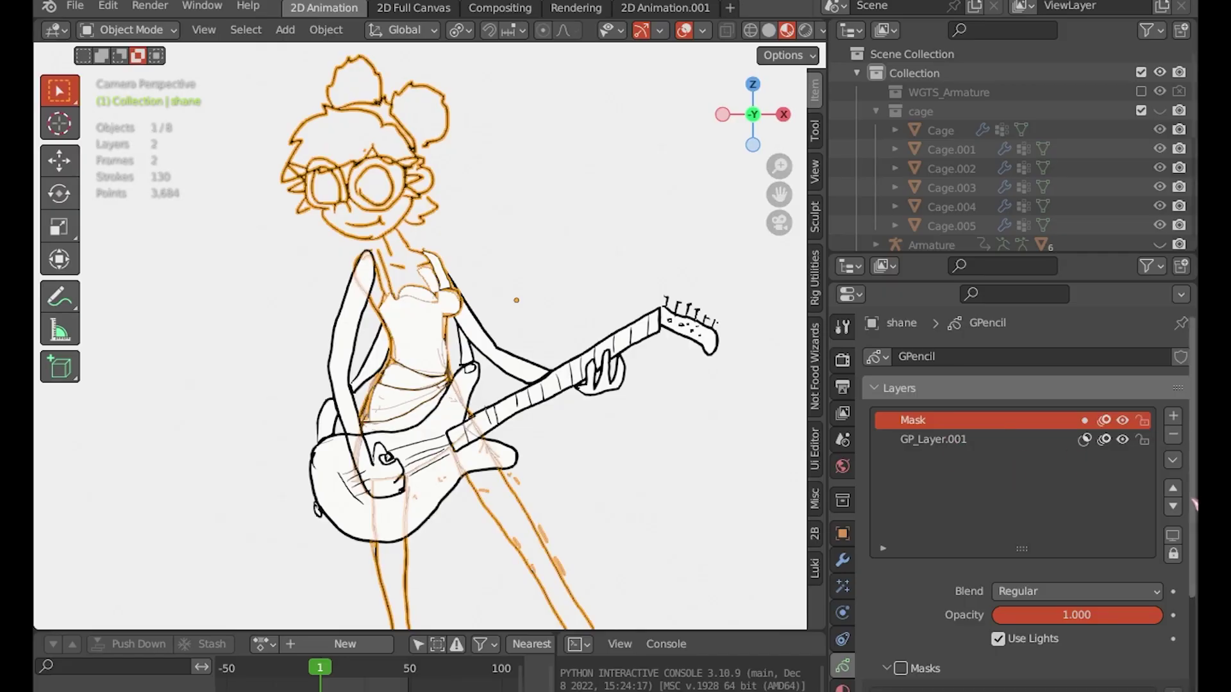
# Make the Mask layer active, enter Draw Mode, and choose Material.001 for new strokes
pyautogui.click(1172, 507)
pyautogui.click(960, 420)
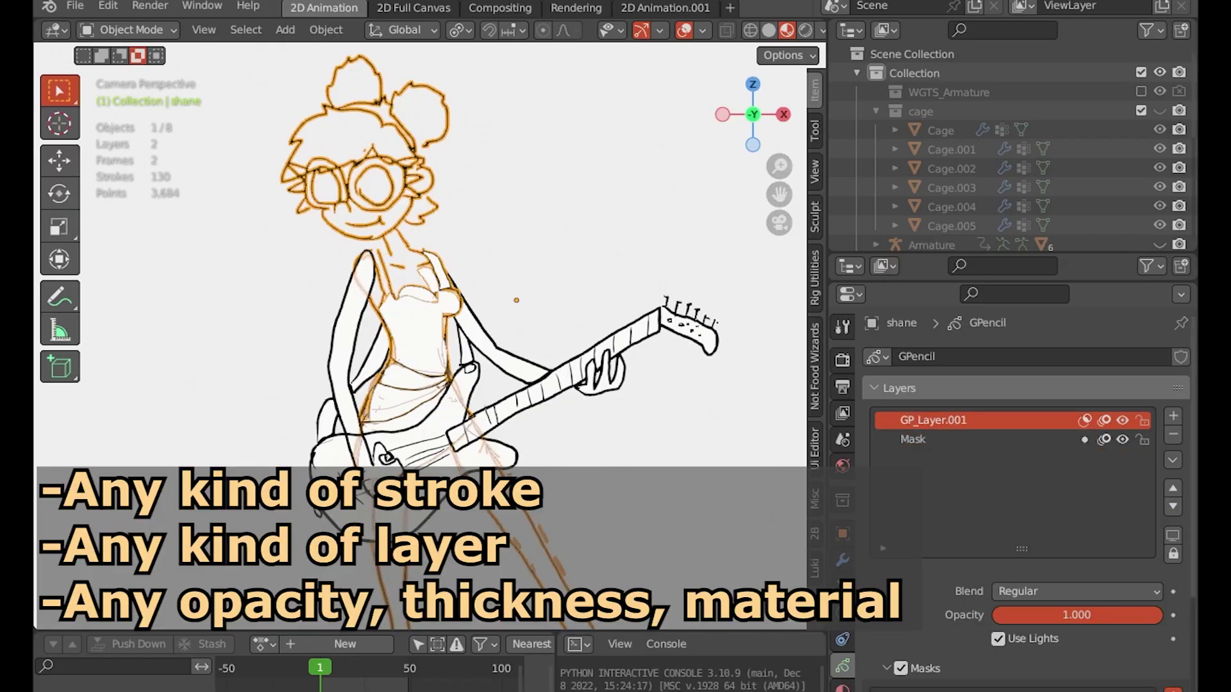
pyautogui.click(957, 439)
pyautogui.click(165, 31)
pyautogui.click(138, 114)
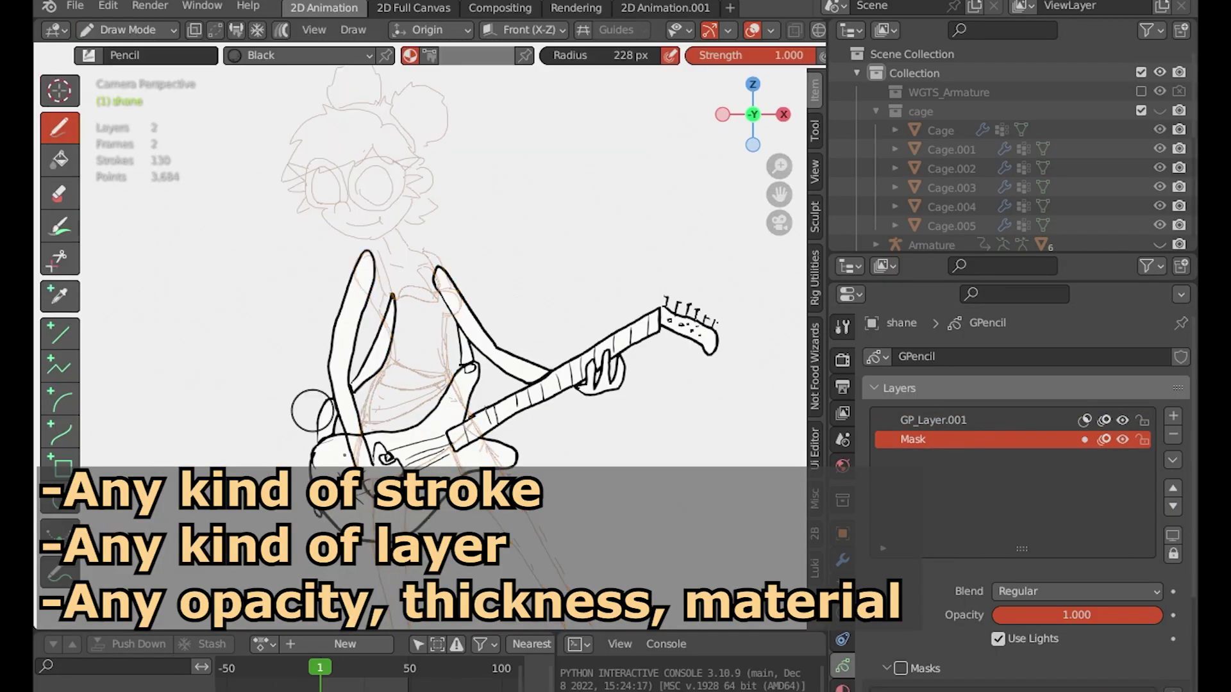
pyautogui.click(301, 55)
pyautogui.click(276, 134)
# Draw a large white blob behind the character, return to Object Mode, and play the animation
pyautogui.moveTo(385, 359); pyautogui.dragTo(368, 397)
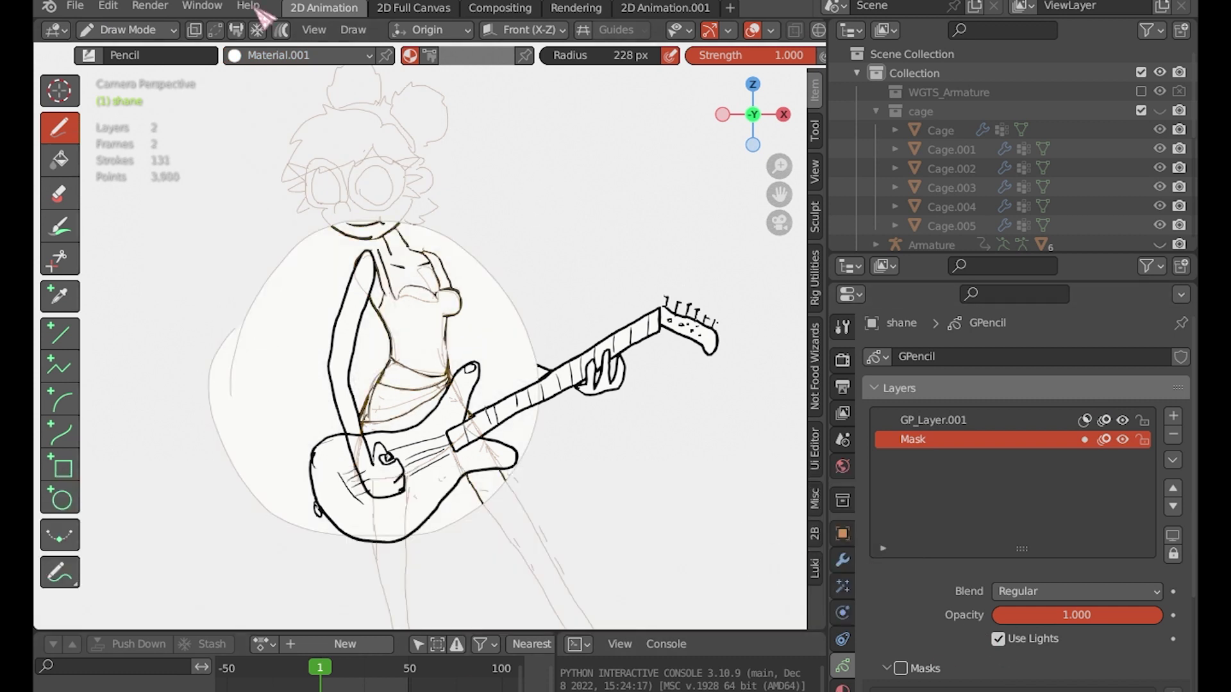
pyautogui.hotkey('ctrl', 'Tab')
pyautogui.click(842, 560)
pyautogui.click(492, 627)
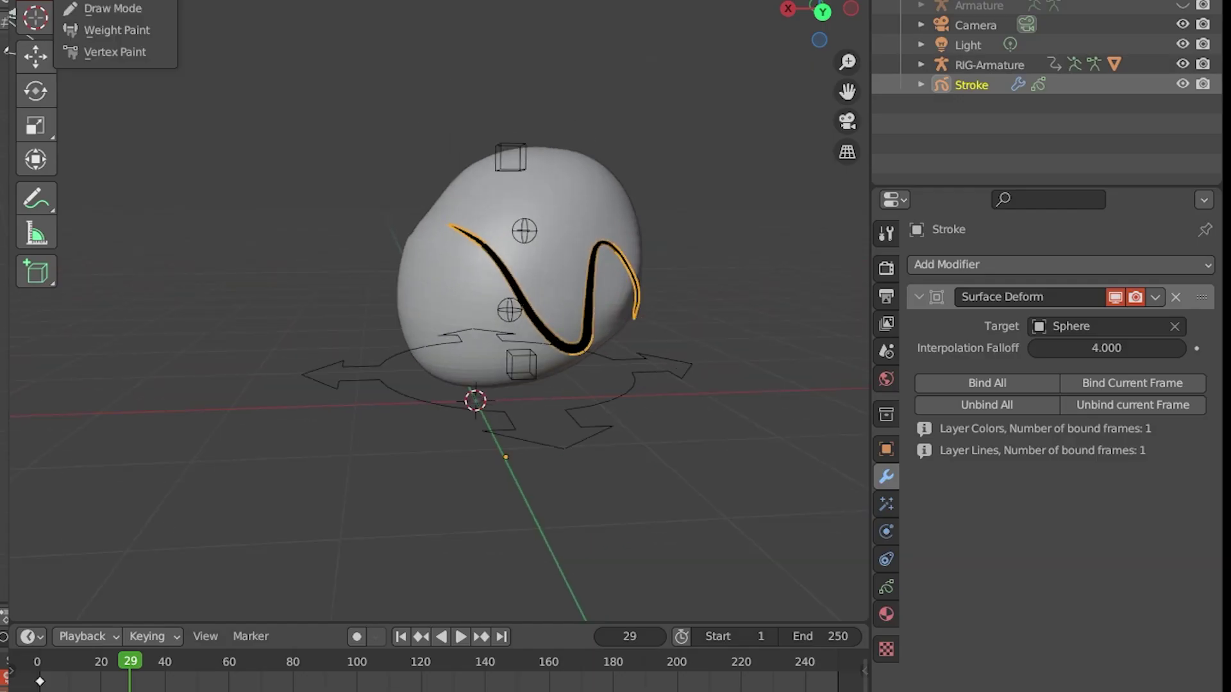
# Insert a blank keyframe on the active layer, draw a heart, and bind the current frame
pyautogui.click(116, 13)
pyautogui.moveTo(604, 326); pyautogui.dragTo(553, 300, button='middle')
pyautogui.press('i')
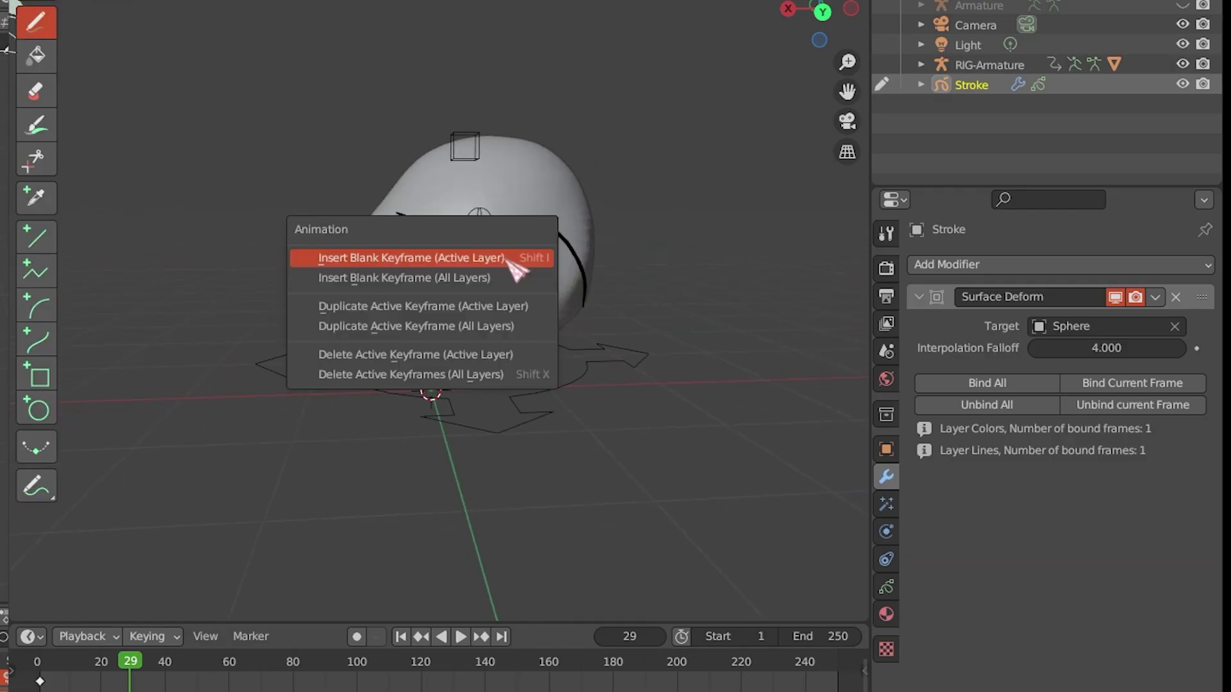
pyautogui.click(506, 254)
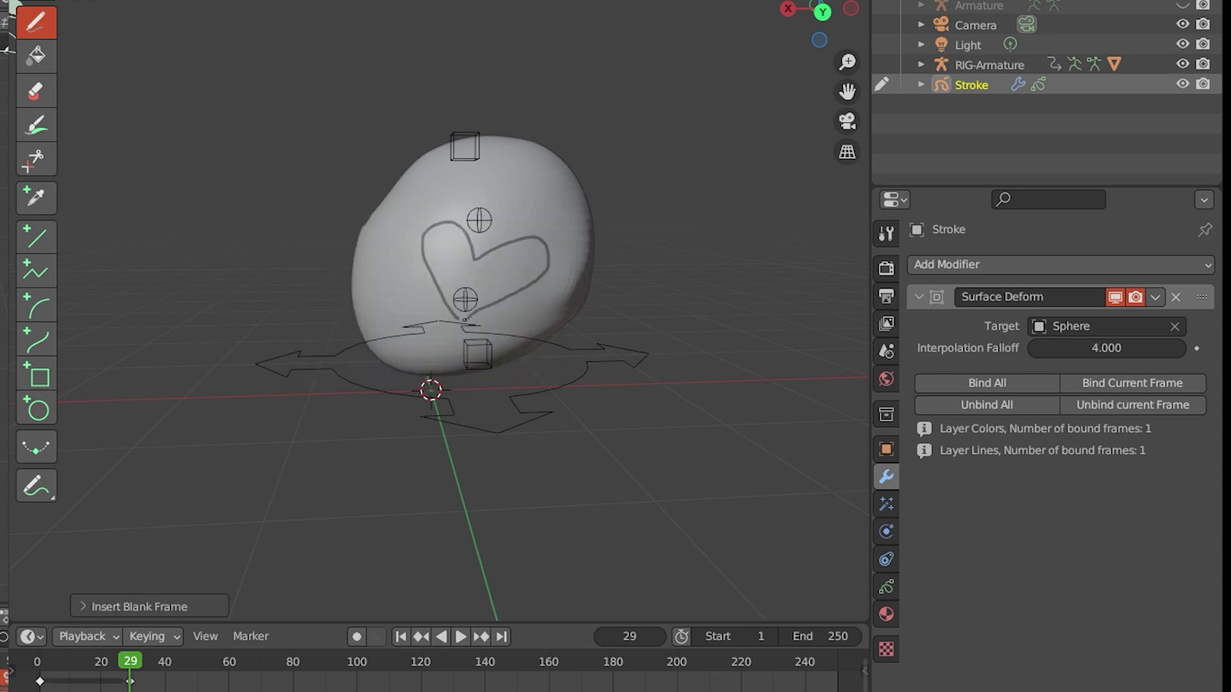
pyautogui.click(1132, 383)
# Scrub and play the animation from the start to watch the heart deform with the sphere
pyautogui.moveTo(45, 670)
pyautogui.mouseDown()
pyautogui.moveTo(145, 686)
pyautogui.moveTo(46, 687)
pyautogui.moveTo(223, 687)
pyautogui.mouseUp()
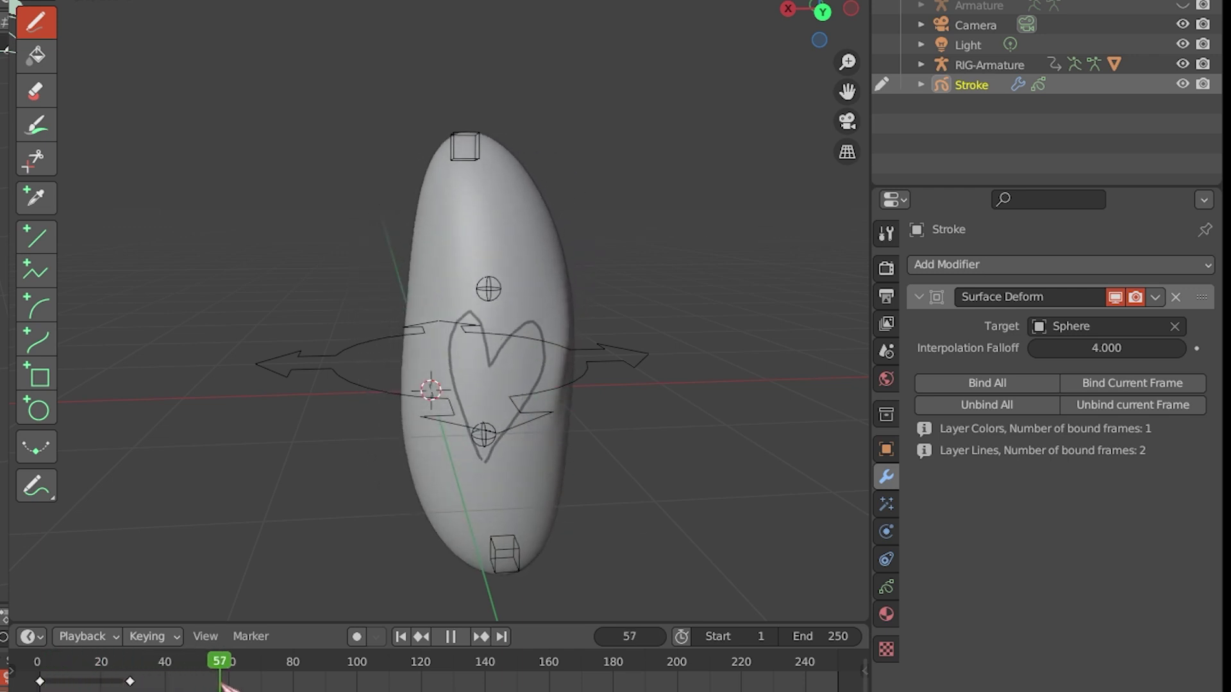
pyautogui.click(401, 637)
pyautogui.click(460, 637)
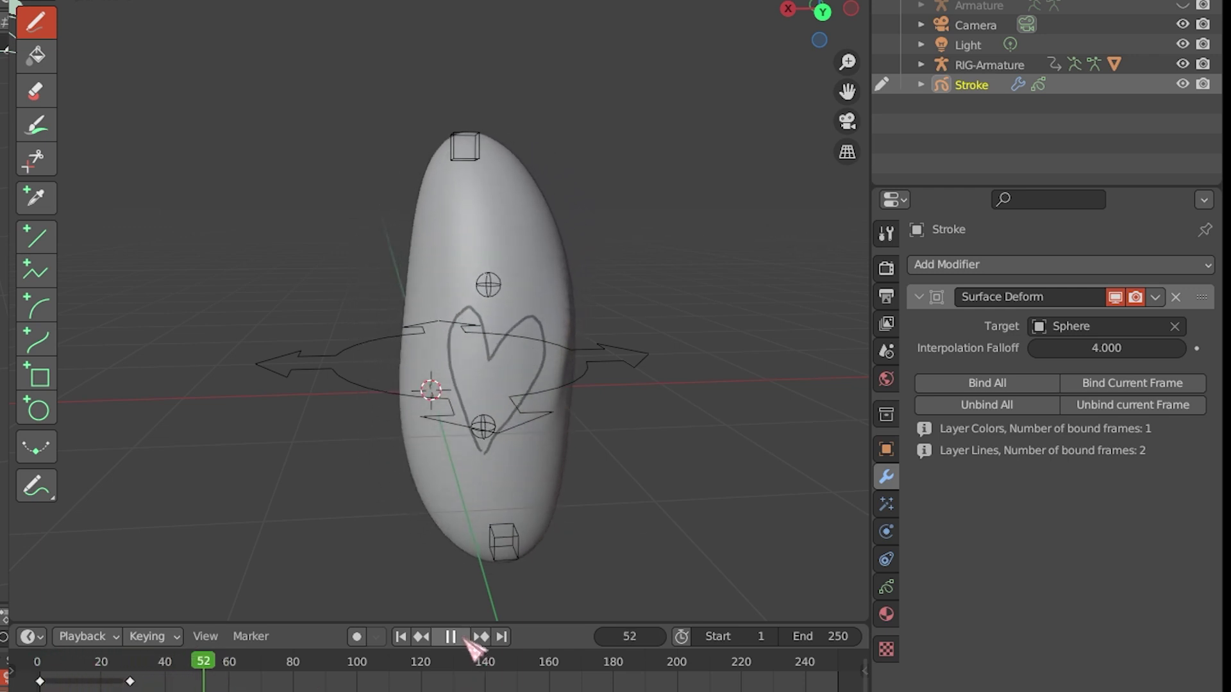
pyautogui.click(475, 637)
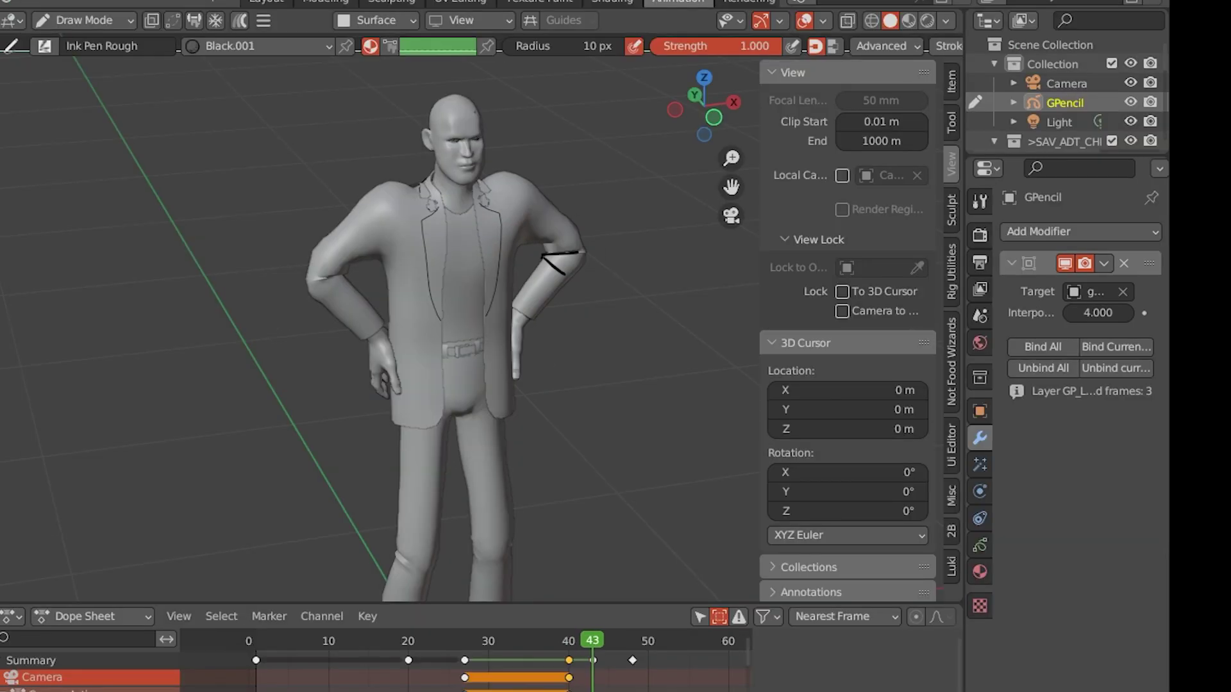
# Bind all strokes to the character mesh and scrub frames to watch the arm stroke
pyautogui.scroll(4, 637, 236)
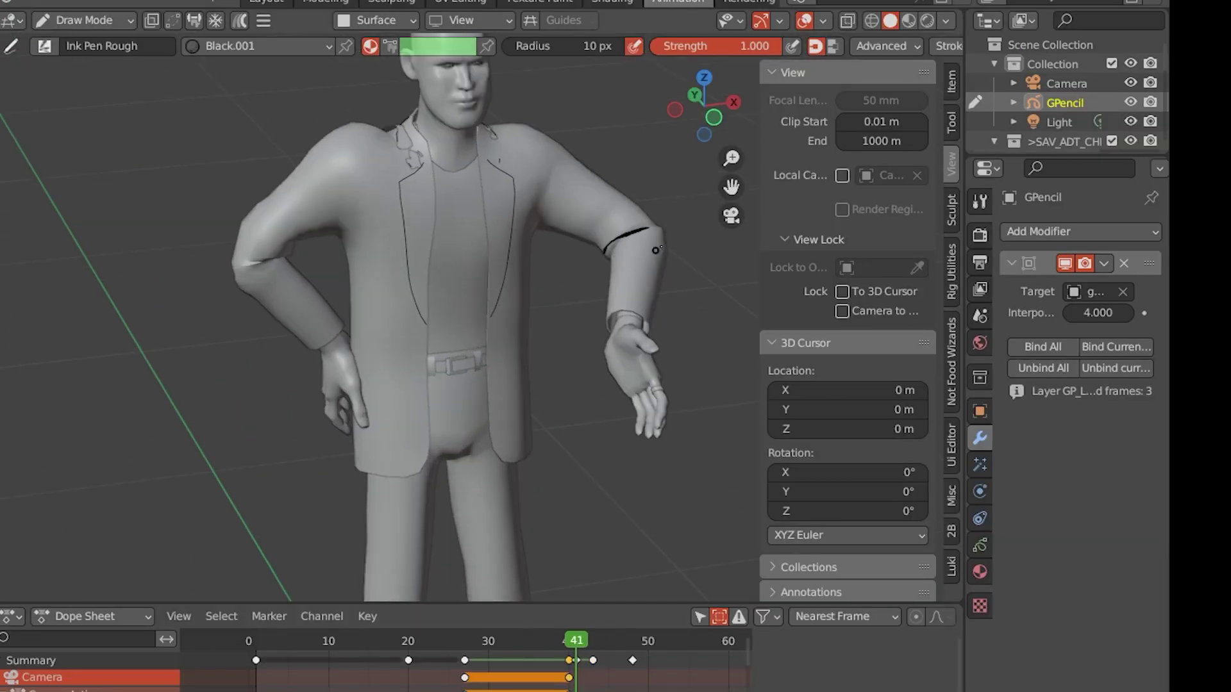
pyautogui.click(1038, 346)
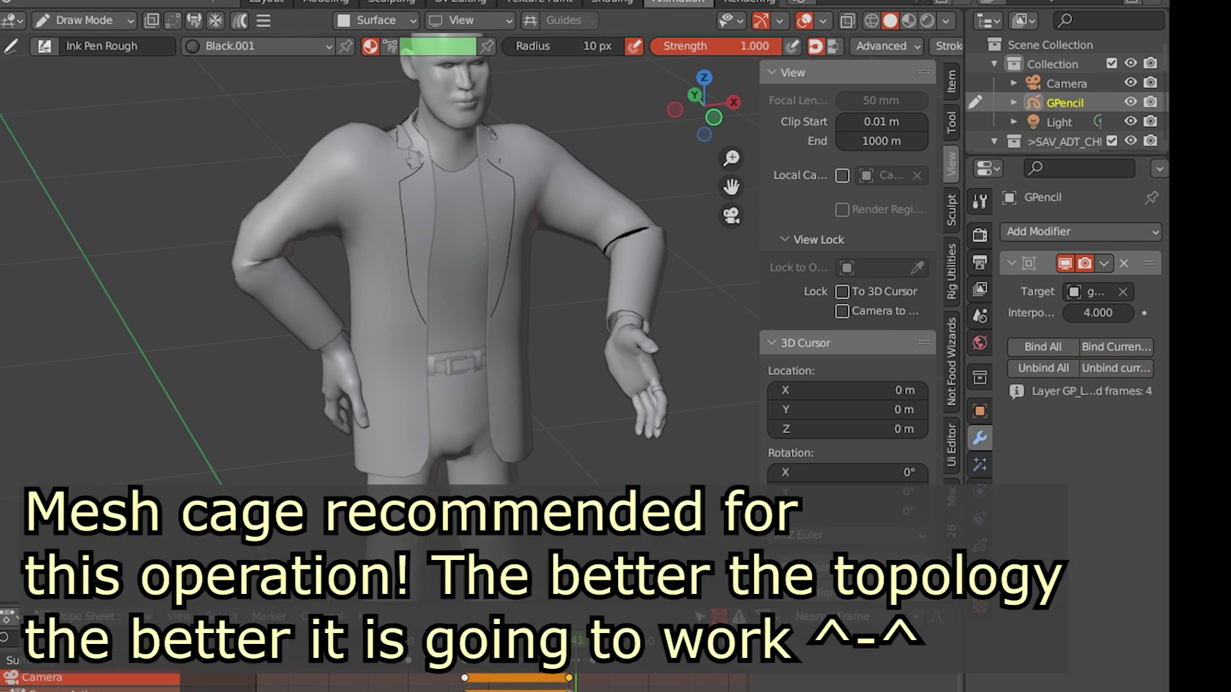
pyautogui.moveTo(575, 687); pyautogui.dragTo(454, 686)
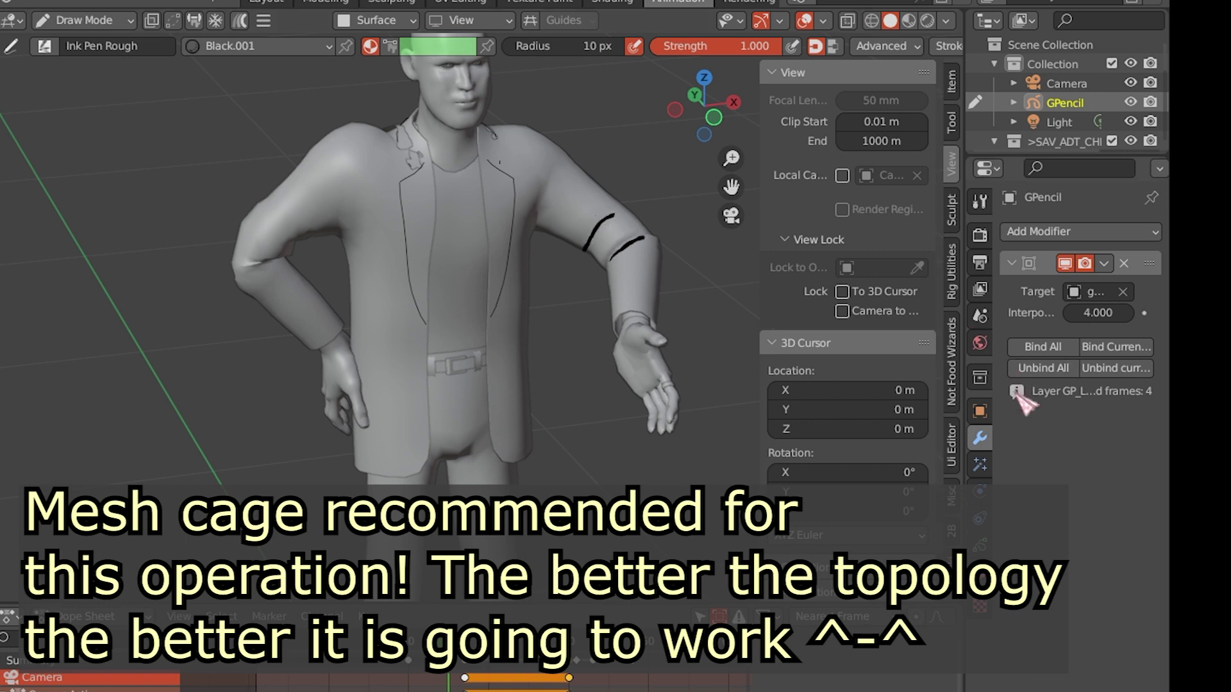
# Bind the strokes at the current frame and step to frame 26 to verify they follow the arm
pyautogui.click(1099, 348)
pyautogui.moveTo(440, 687)
pyautogui.mouseDown()
pyautogui.moveTo(472, 687)
pyautogui.moveTo(376, 687)
pyautogui.moveTo(448, 687)
pyautogui.mouseUp()
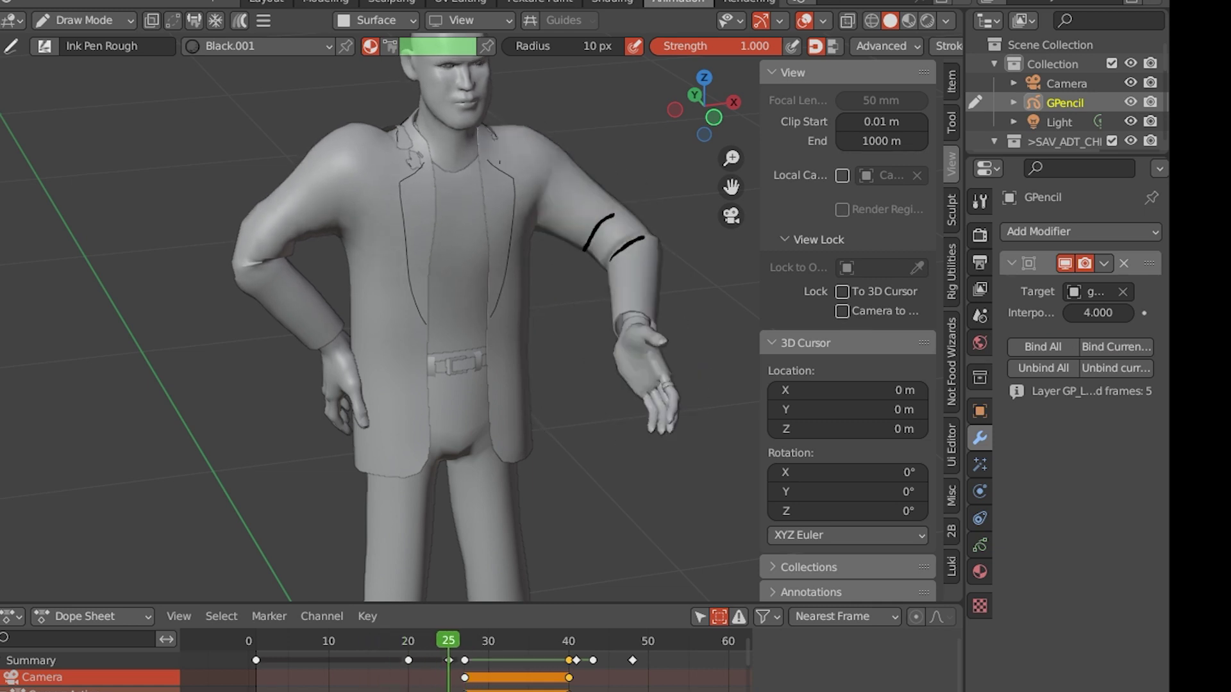
pyautogui.moveTo(448, 687); pyautogui.dragTo(459, 687)
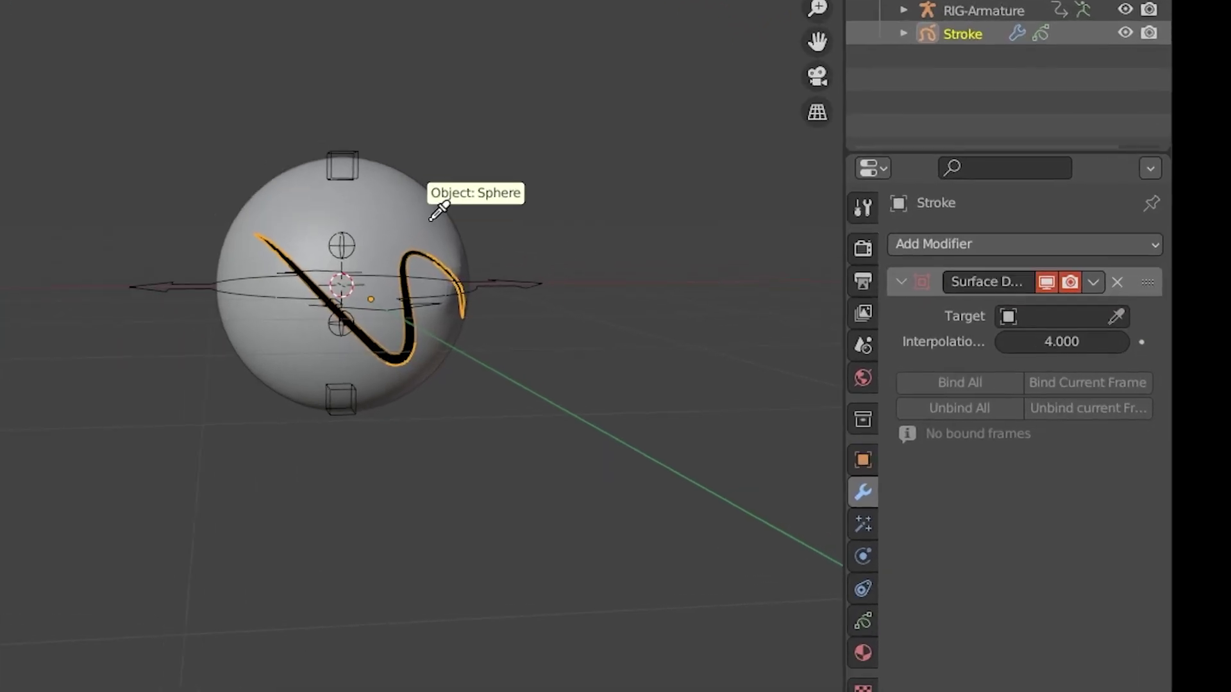
# Bind All the stroke's layers to the Sphere, then pull the top bone up in Pose Mode
pyautogui.click(926, 361)
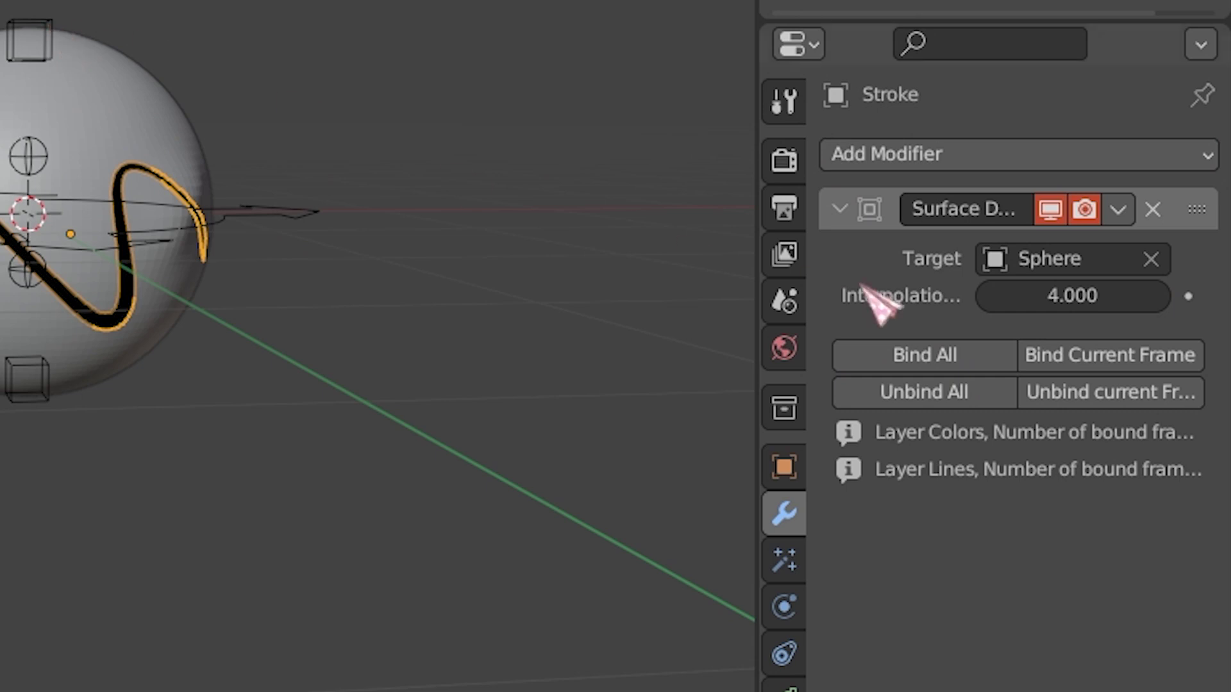
pyautogui.moveTo(758, 308); pyautogui.dragTo(637, 318)
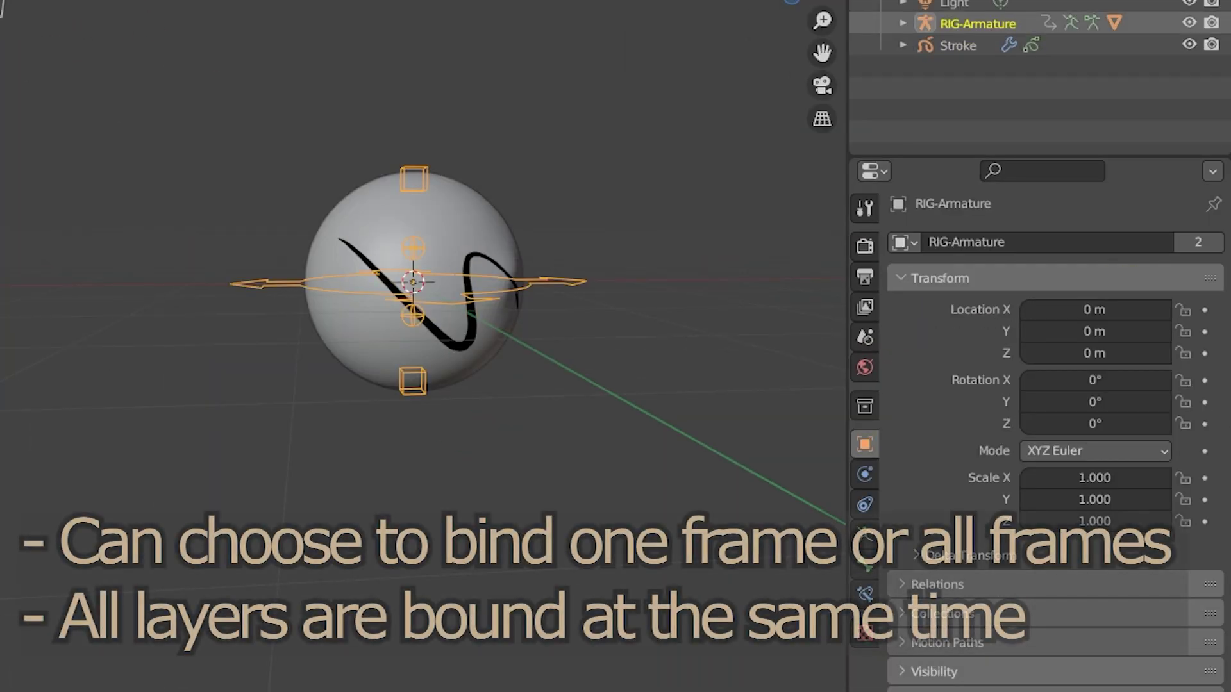
pyautogui.hotkey('ctrl', 'Tab')
pyautogui.moveTo(416, 179); pyautogui.dragTo(442, 80)
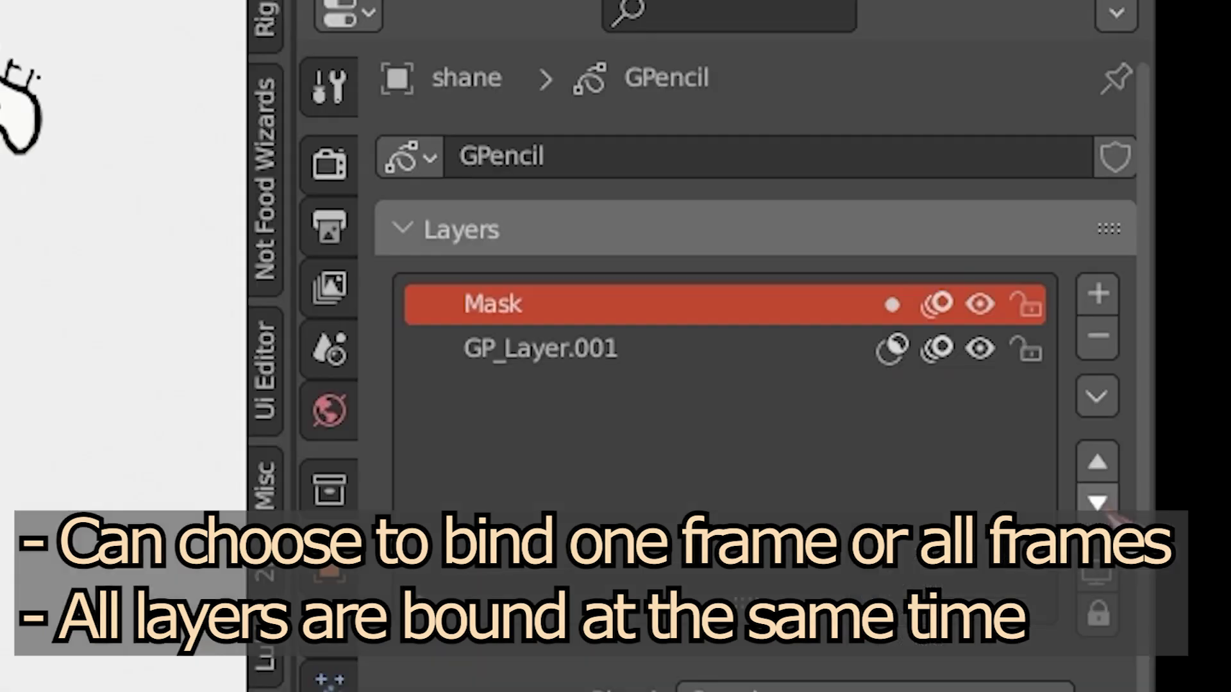
pyautogui.click(1097, 503)
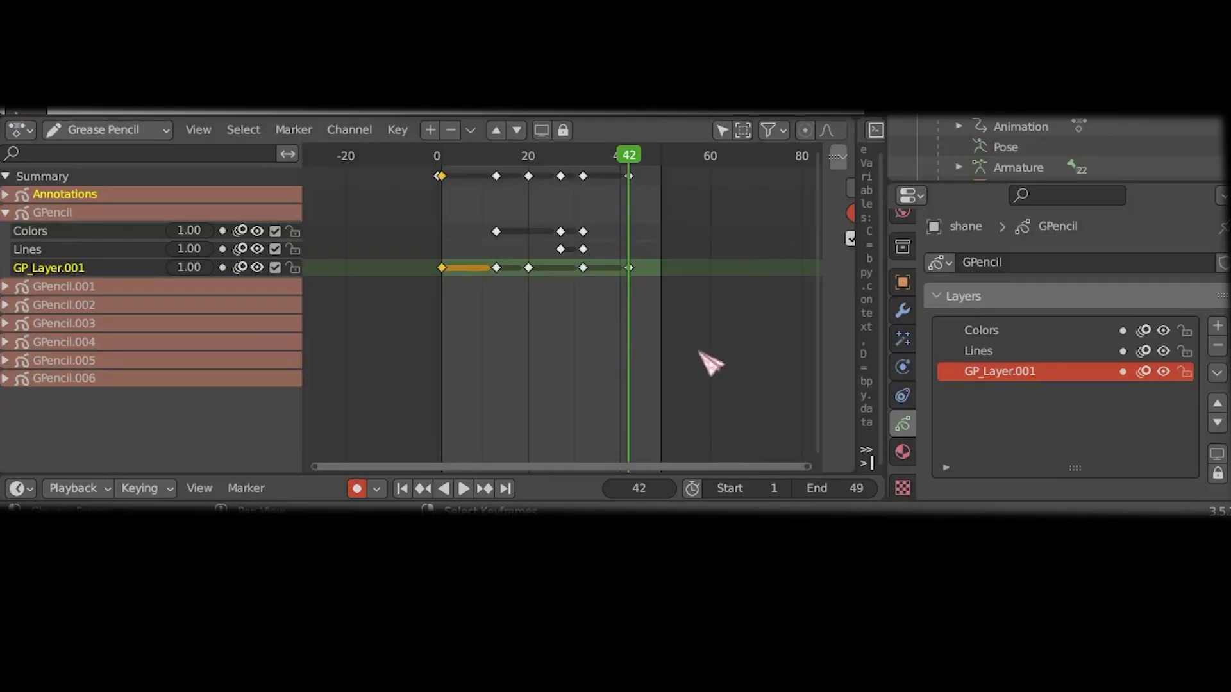
# Play the animation from frame 0 and zoom into the Dope Sheet
pyautogui.moveTo(485, 164); pyautogui.dragTo(667, 182)
pyautogui.press('space')
pyautogui.scroll(3, 590, 277)
pyautogui.scroll(1, 578, 292)
pyautogui.scroll(1, 590, 302)
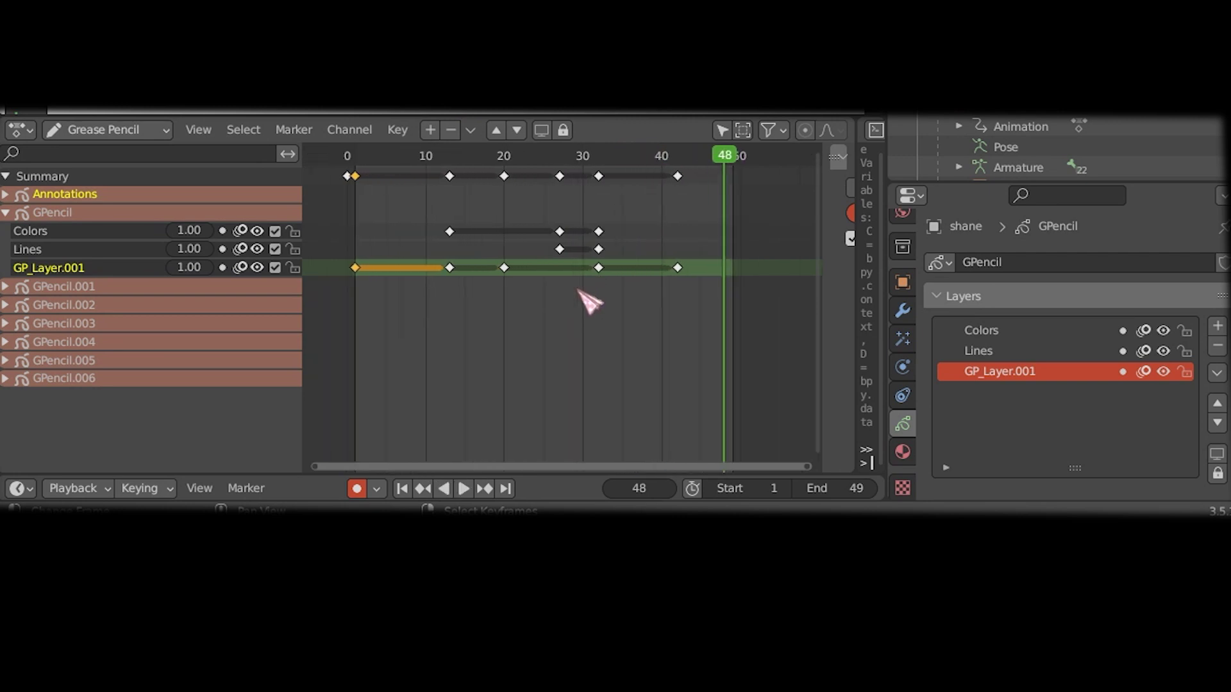
# Review the Colors, Lines and GP_Layer.001 layer channels in turn
pyautogui.click(79, 231)
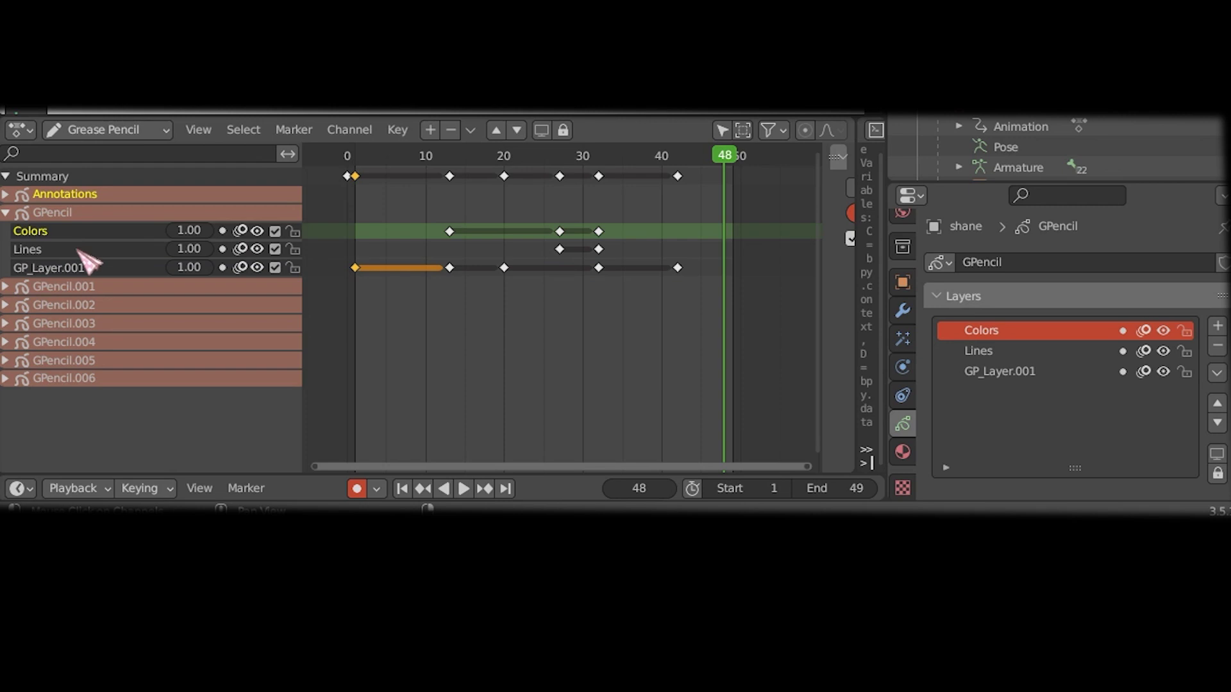
pyautogui.click(78, 250)
pyautogui.click(64, 268)
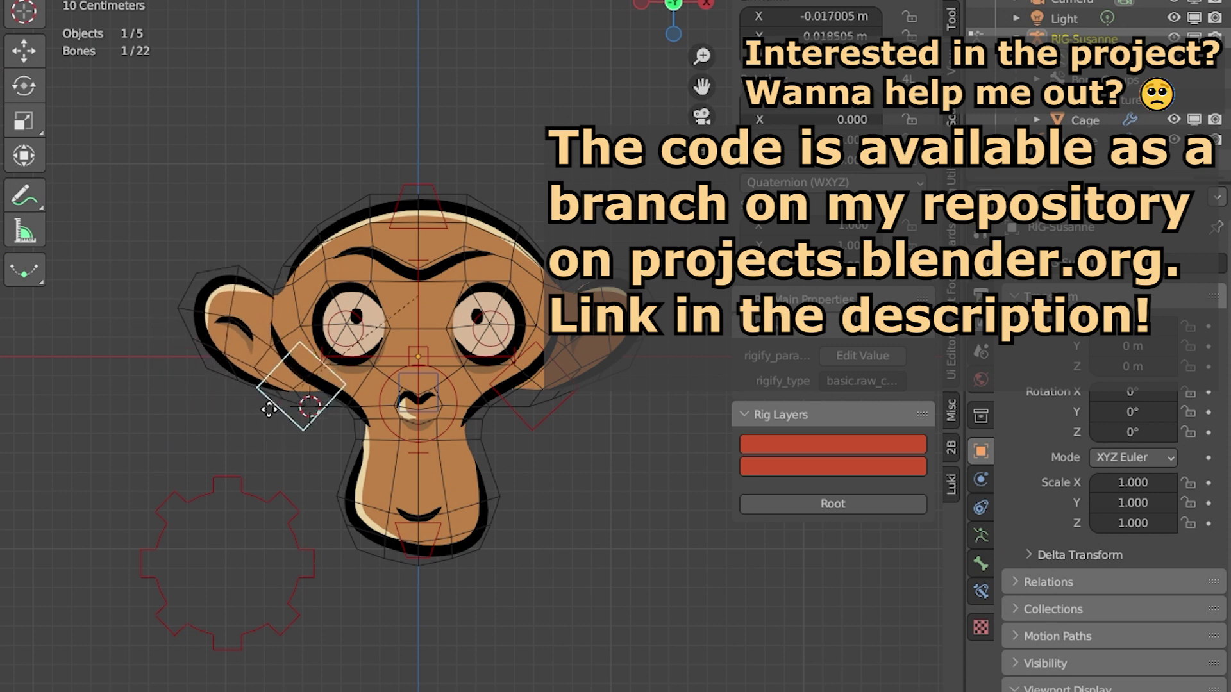
# Key the ear bone's Location & Rotation and play back the Suzanne rig animation
pyautogui.moveTo(493, 666); pyautogui.dragTo(494, 636)
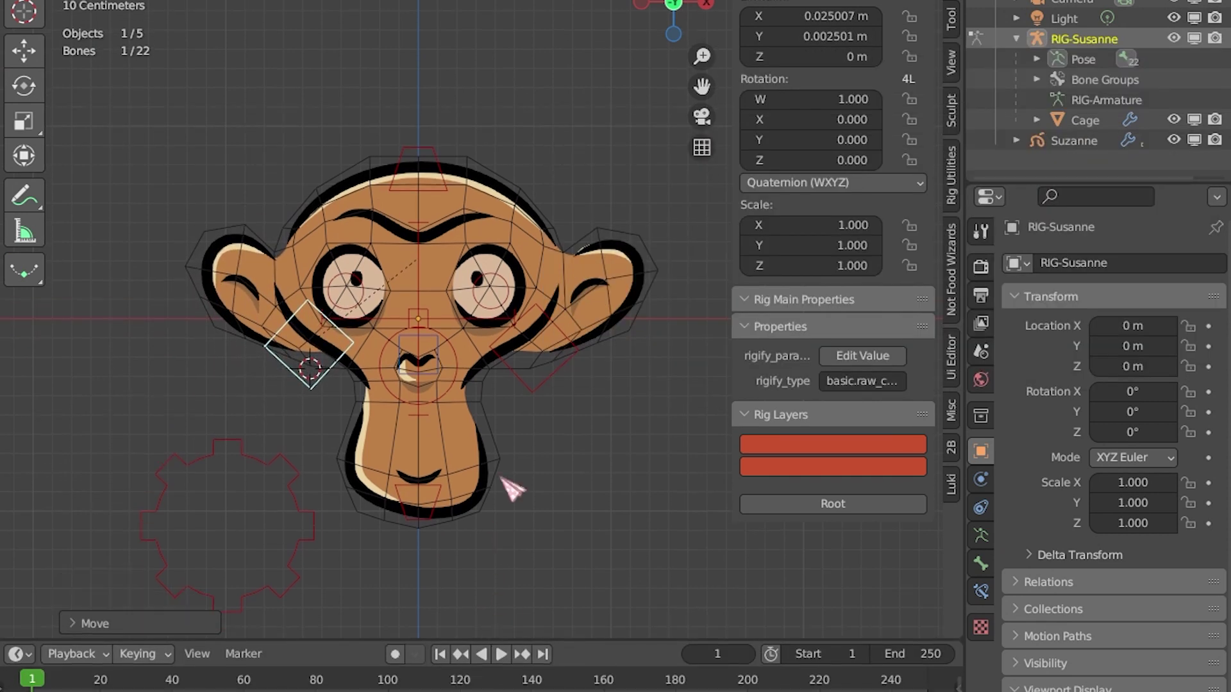
pyautogui.press('i')
pyautogui.click(359, 413)
pyautogui.keyDown('alt'); pyautogui.scroll(-19, 446, 521); pyautogui.keyUp('alt')
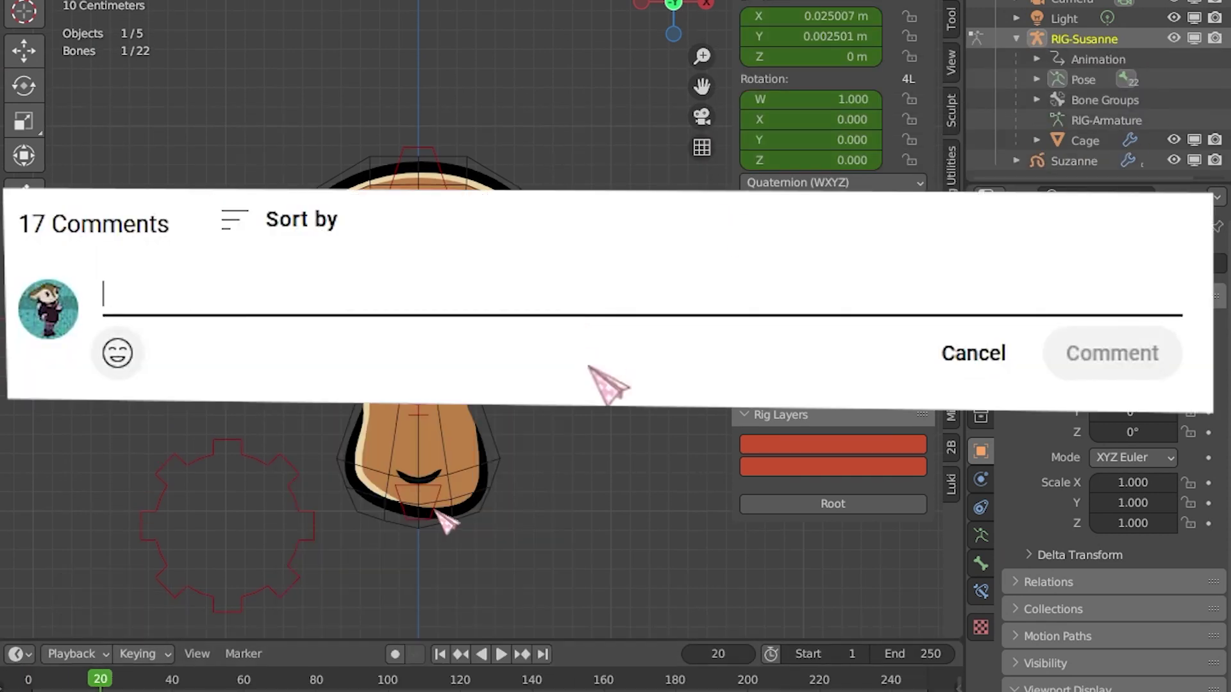
pyautogui.press('space')
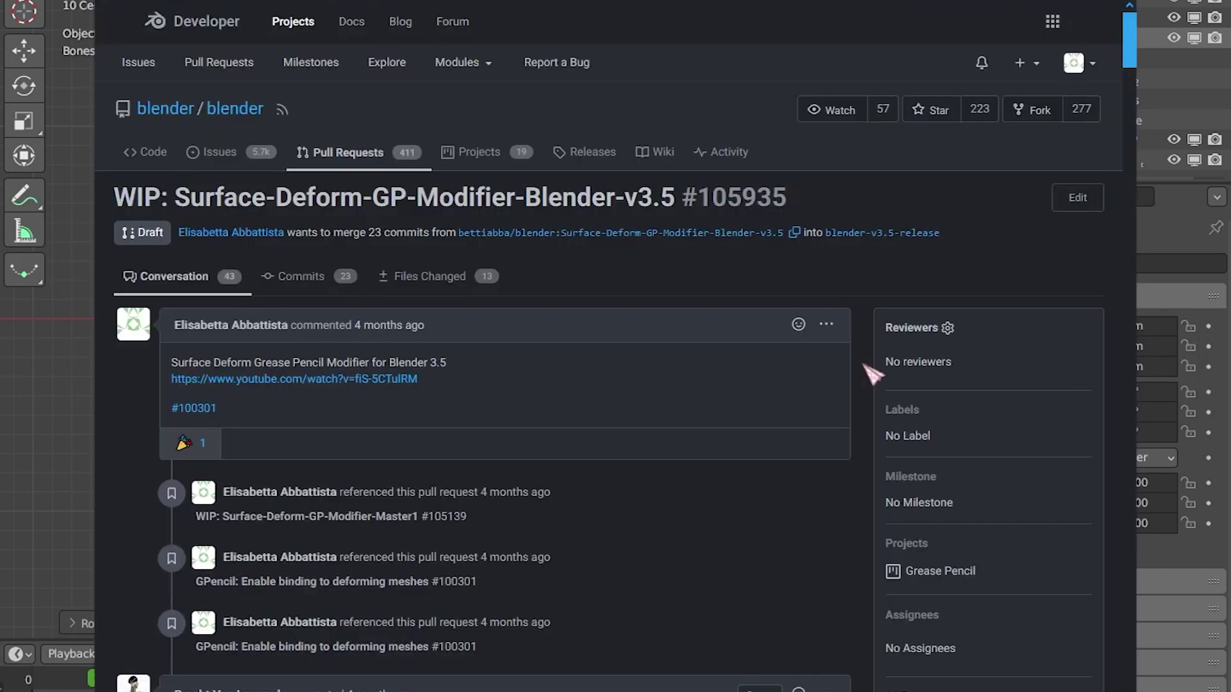
pyautogui.scroll(-15, 864, 367)
# Type 'Comment on mah pull requestie :3' in the pull request comment box, then delete it
pyautogui.scroll(-20, 871, 378)
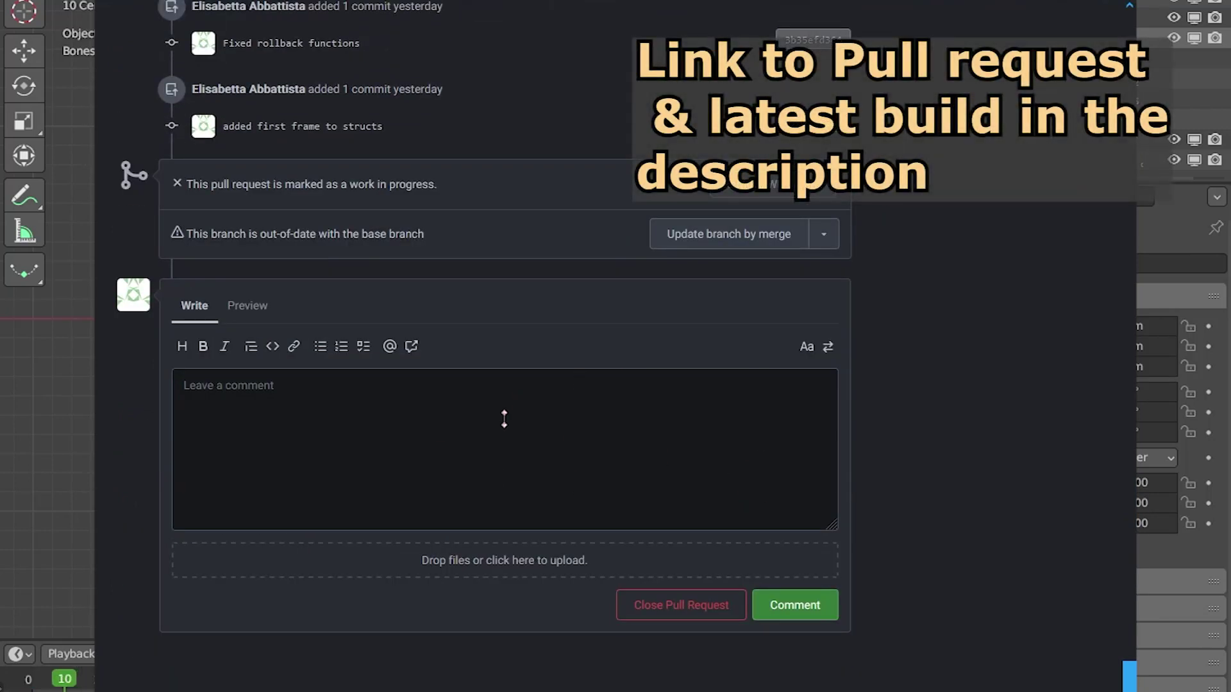
pyautogui.click(512, 458)
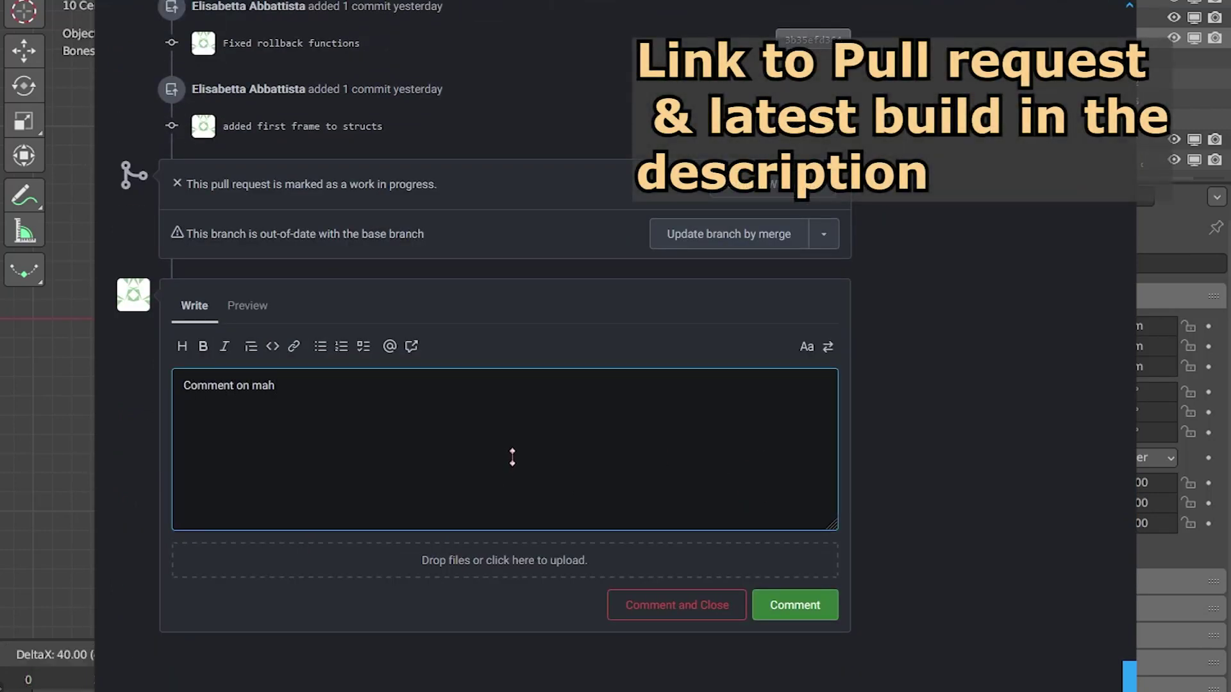
pyautogui.write('Comment on mah pull requestie :3')
pyautogui.hotkey('ctrl', 'a')
pyautogui.press('BackSpace')
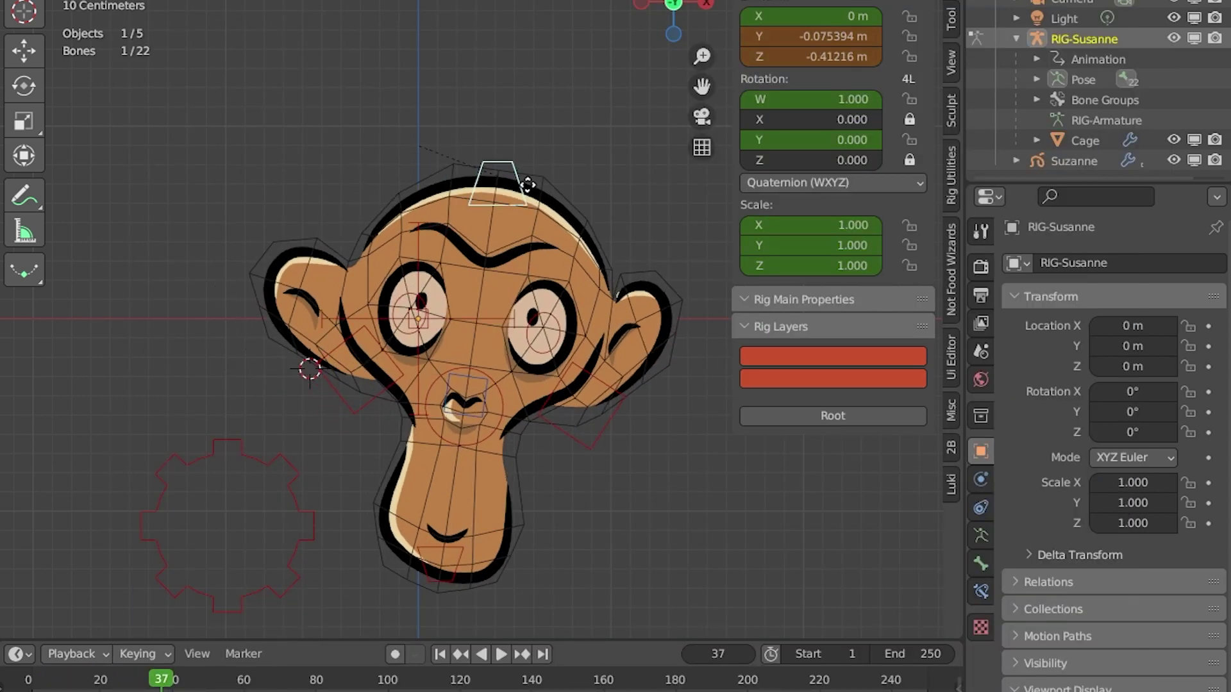
pyautogui.moveTo(527, 185)
pyautogui.mouseDown()
pyautogui.moveTo(434, 186)
pyautogui.moveTo(512, 197)
pyautogui.mouseUp()
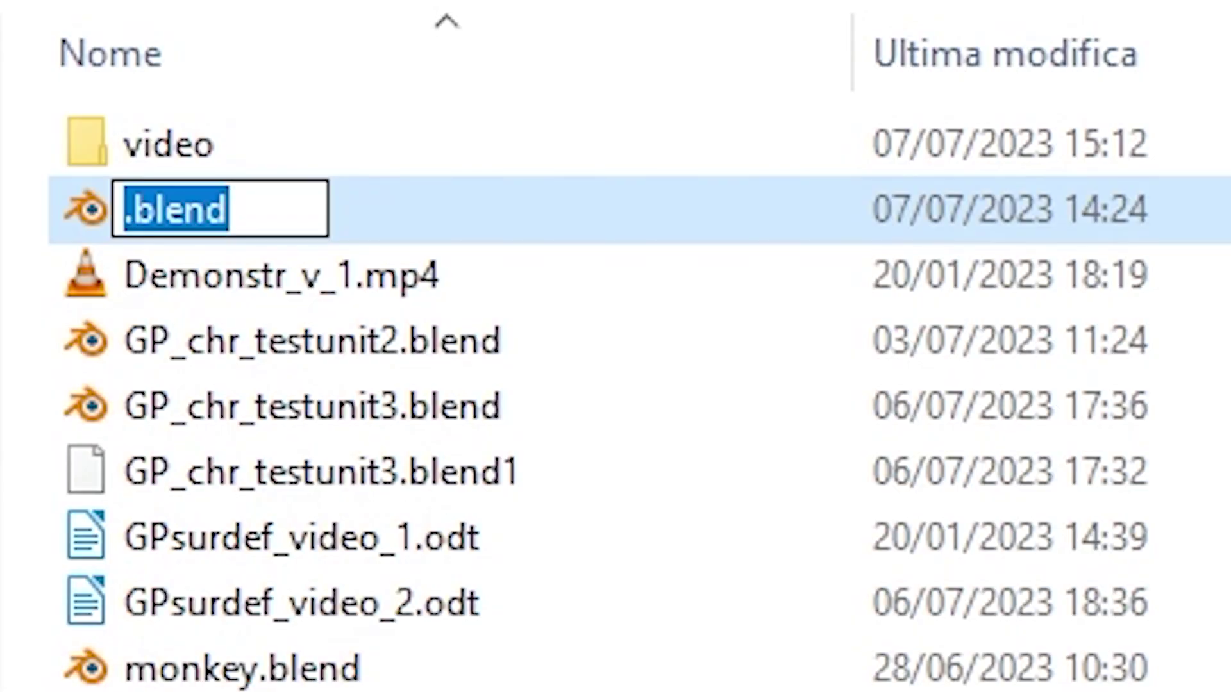
pyautogui.press('Home')
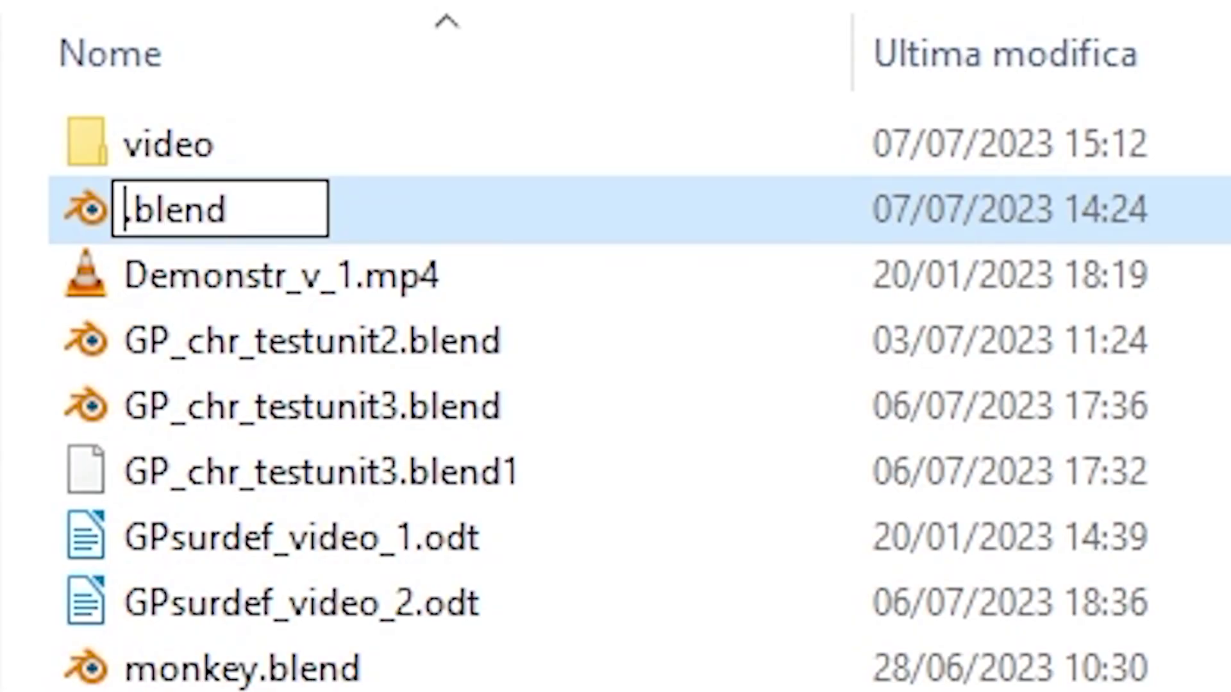